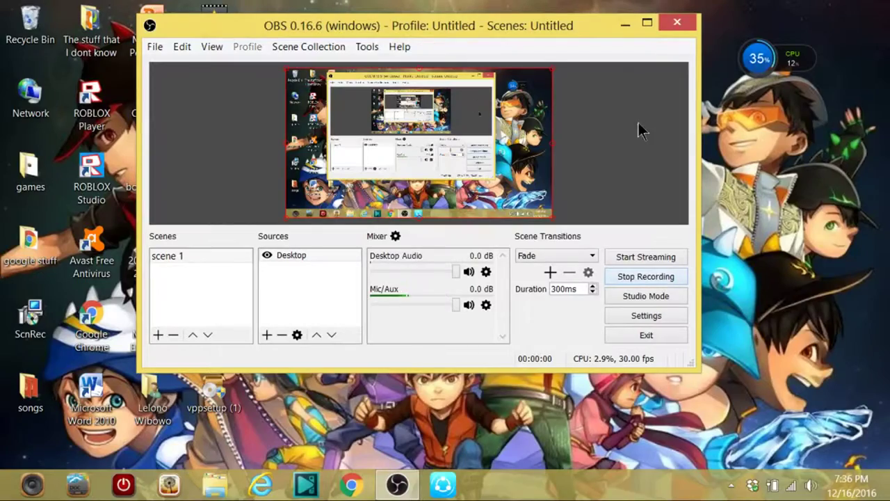
Minimize the OBS recorder and open the desktop's right-click menu.
click(625, 21)
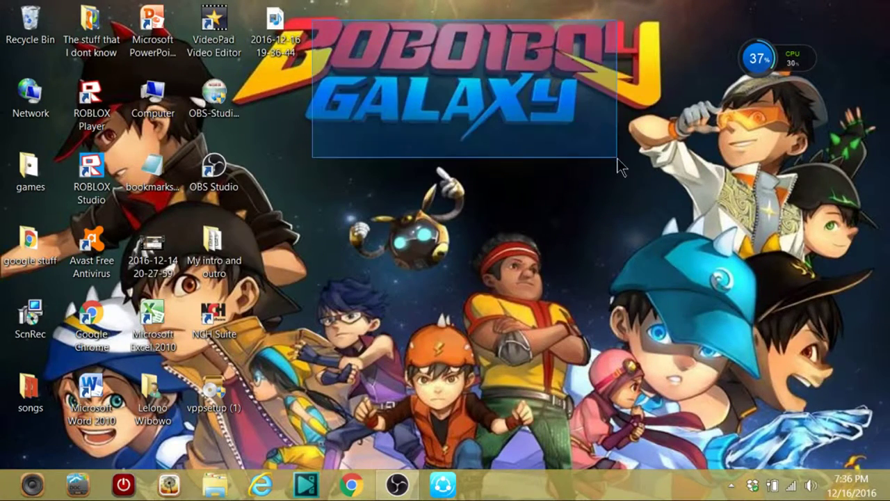
drag(621, 49, 303, 119)
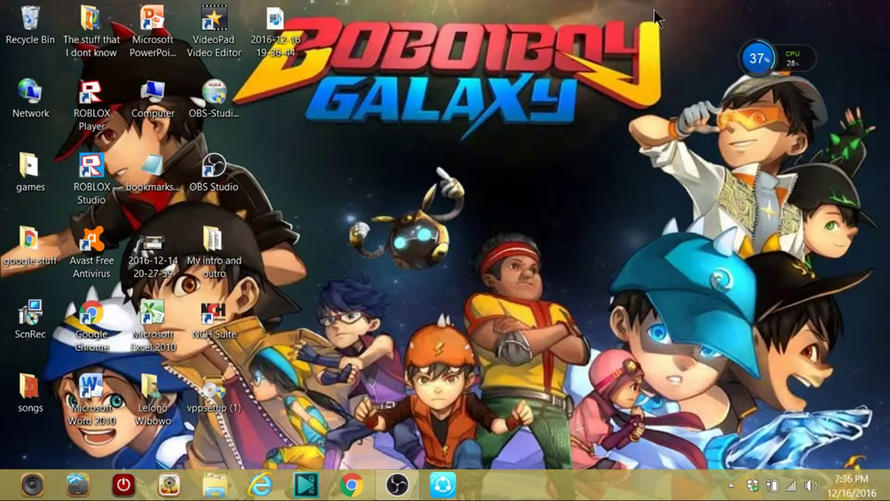
drag(619, 14, 350, 101)
right_click(417, 30)
Refresh the desktop, launch Chrome and open the Rainbow Pinwheel Set cursor page.
click(465, 65)
click(353, 486)
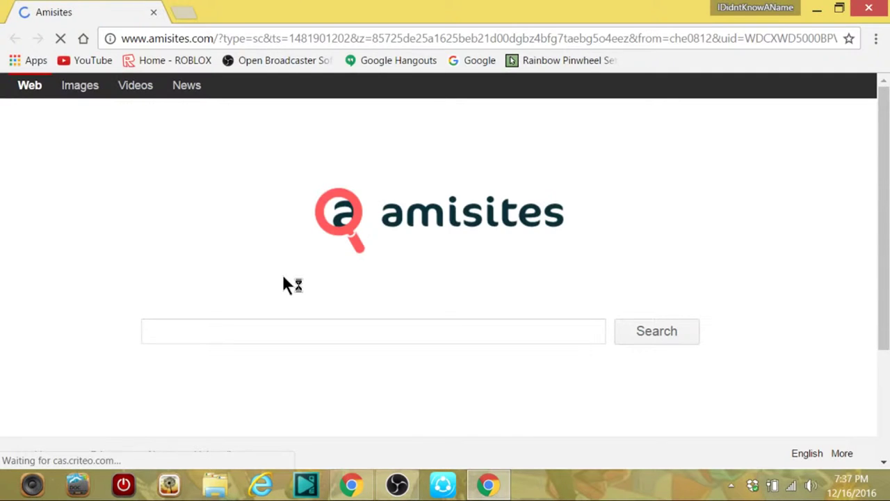
click(567, 61)
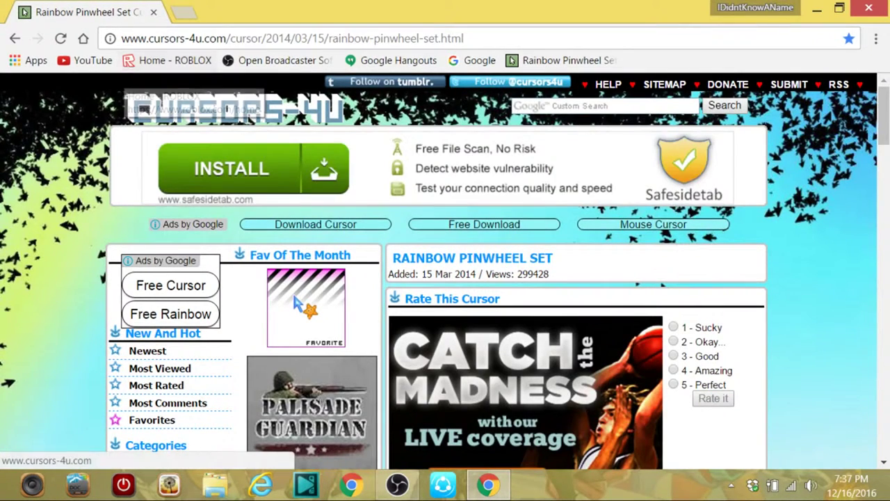
Browse to page 2 of the Cursors/Pointers category on Cursors-4U.
scroll(180, 259, down, 3)
click(146, 387)
scroll(725, 189, down, 4)
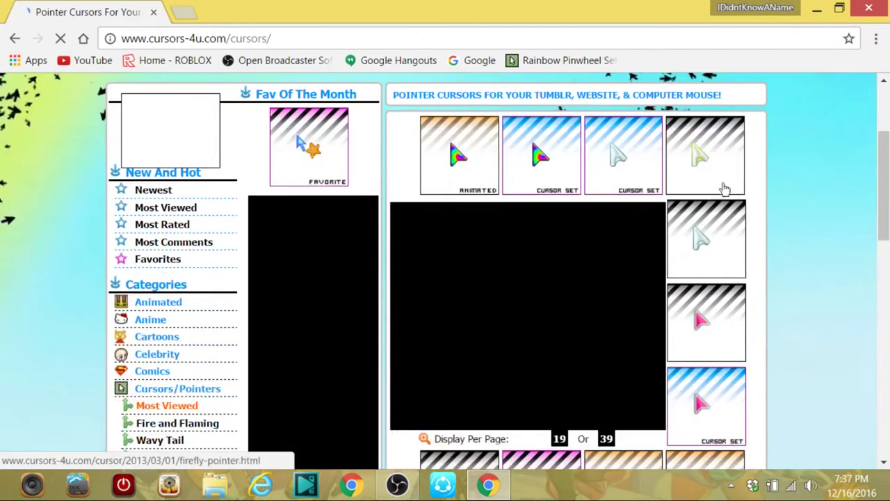
scroll(778, 174, down, 4)
scroll(768, 295, down, 2)
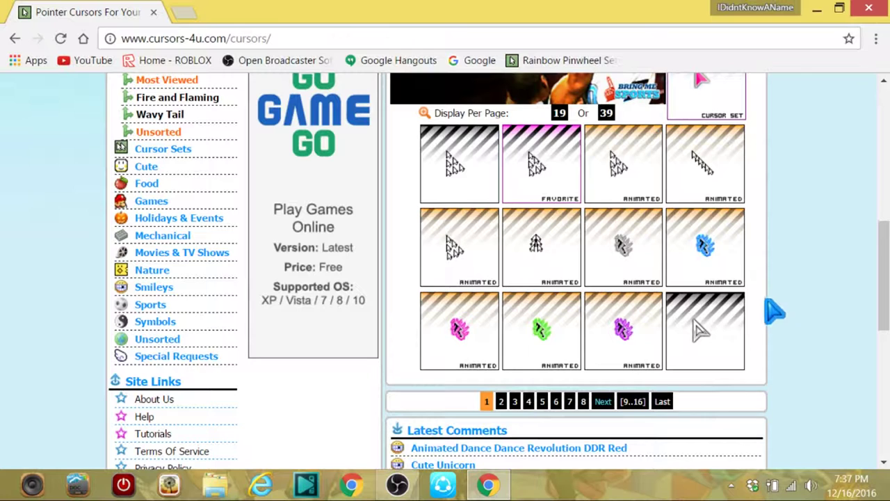
click(501, 406)
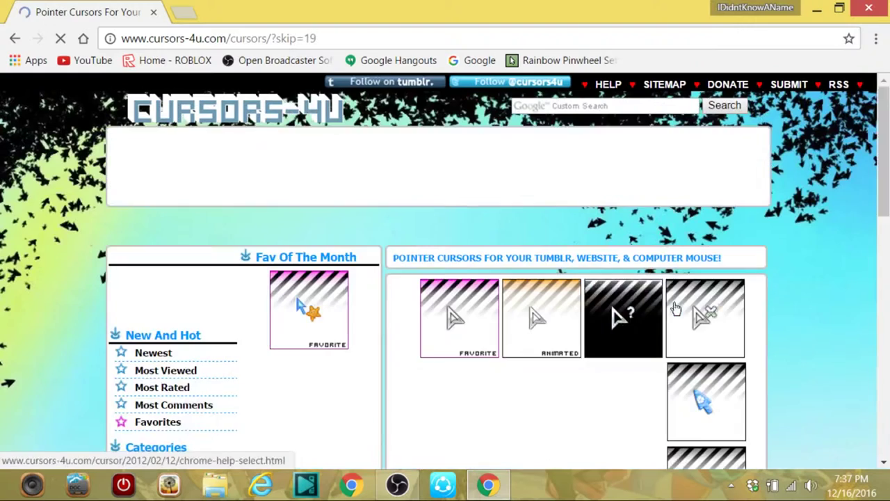
scroll(843, 278, down, 3)
scroll(796, 277, down, 5)
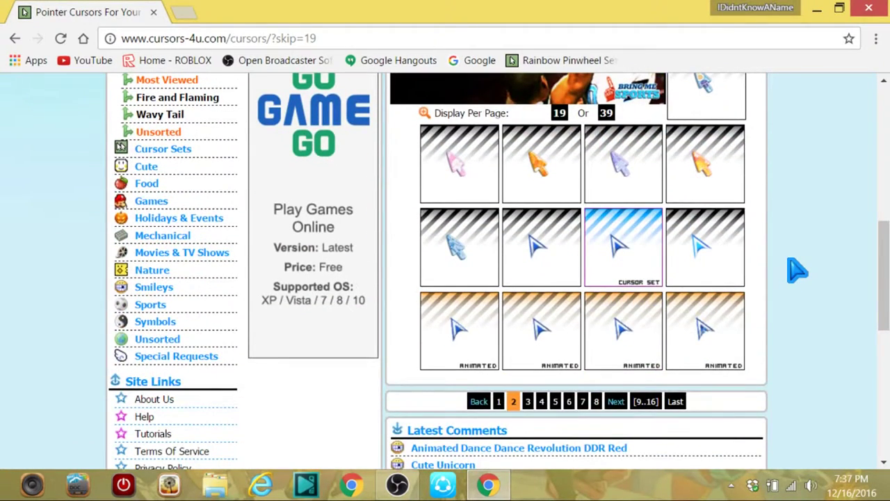
scroll(797, 271, up, 1)
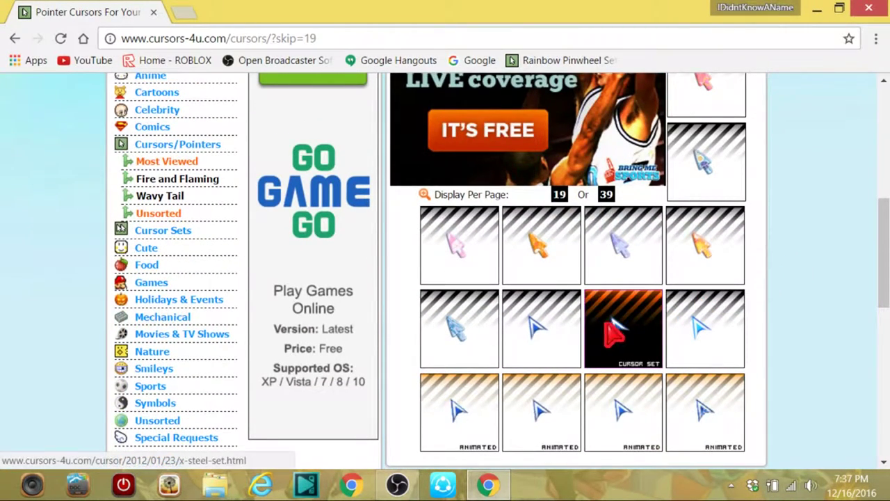
Download the X-Steel Set cursor pack and close the zip's folder window.
click(621, 337)
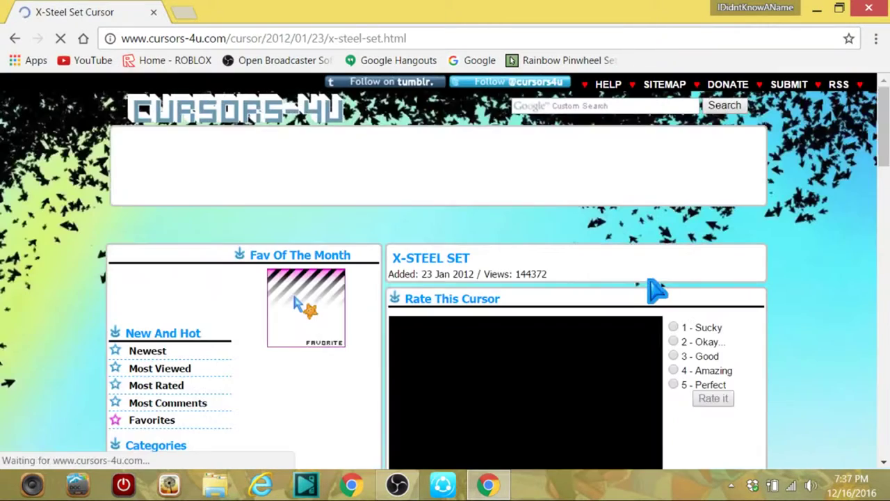
scroll(616, 354, down, 3)
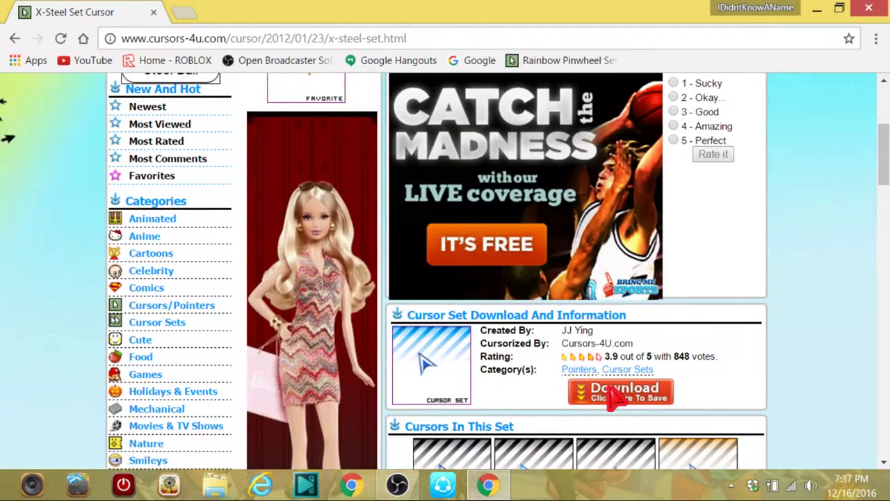
click(612, 392)
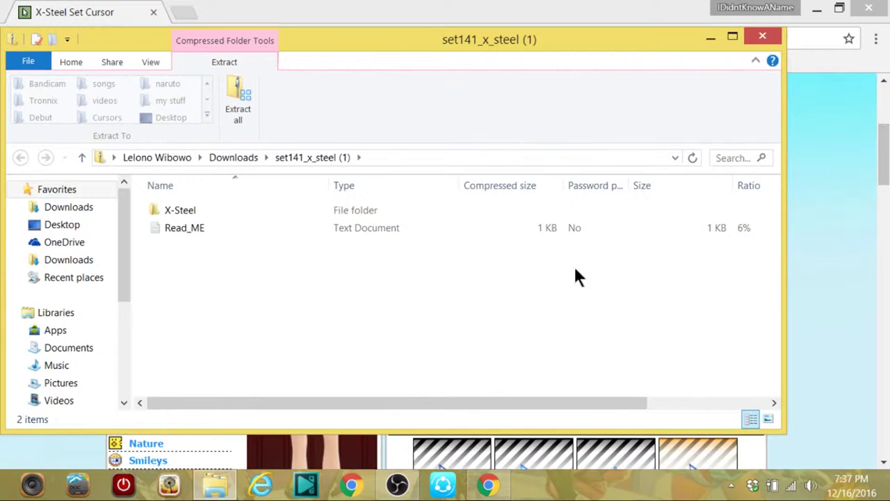
click(758, 35)
Bring up the Windows Settings pane from the top-right corner.
scroll(734, 132, down, 2)
scroll(739, 135, down, 1)
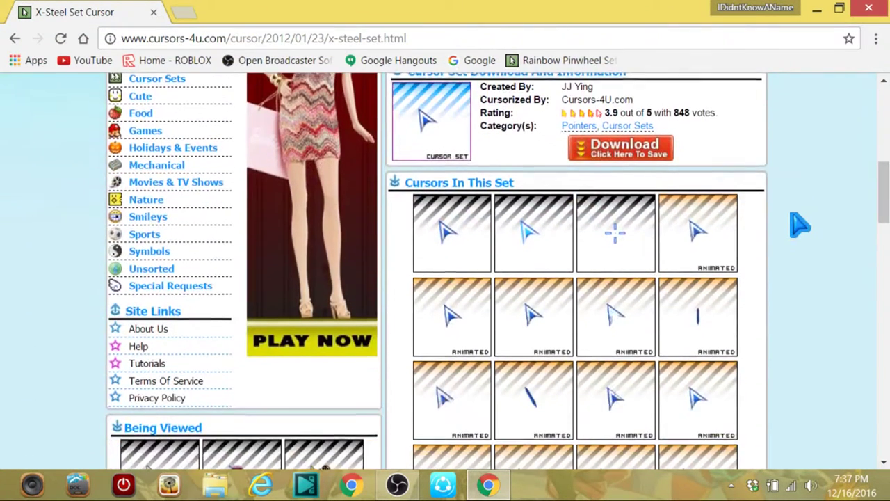
mouse_move(889, 3)
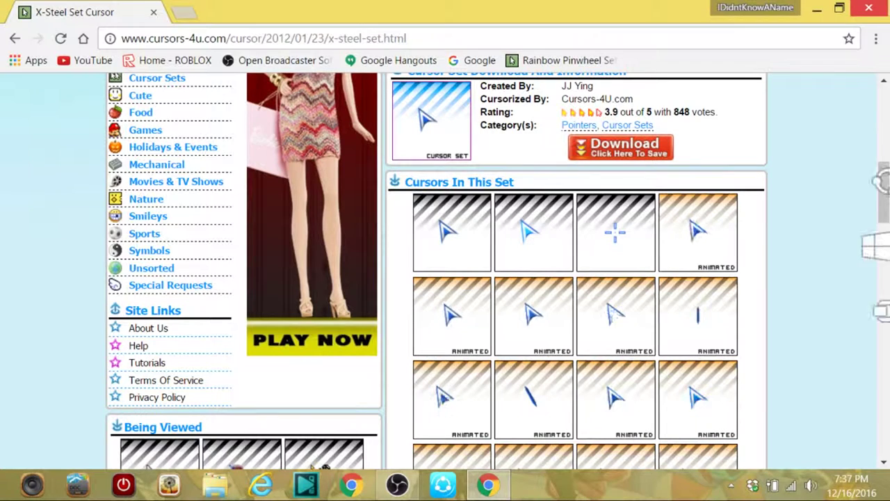
click(861, 407)
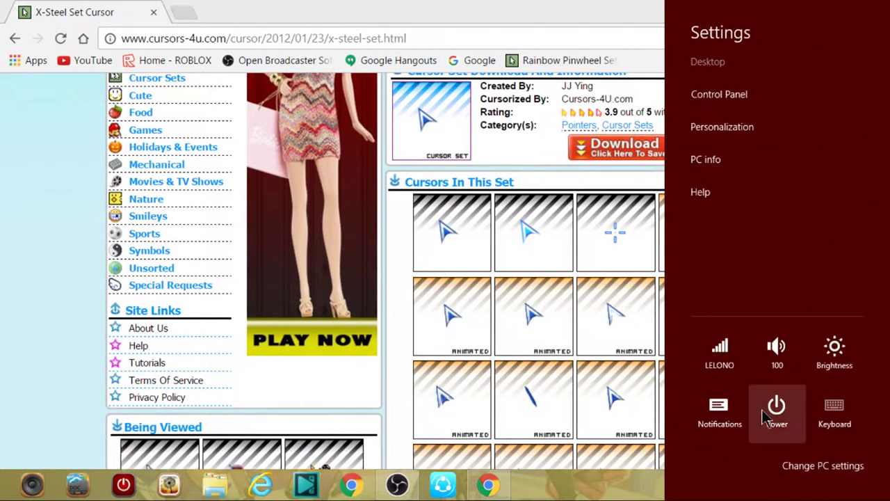
Open Control Panel, search for 'm' and launch the Mouse settings.
click(730, 104)
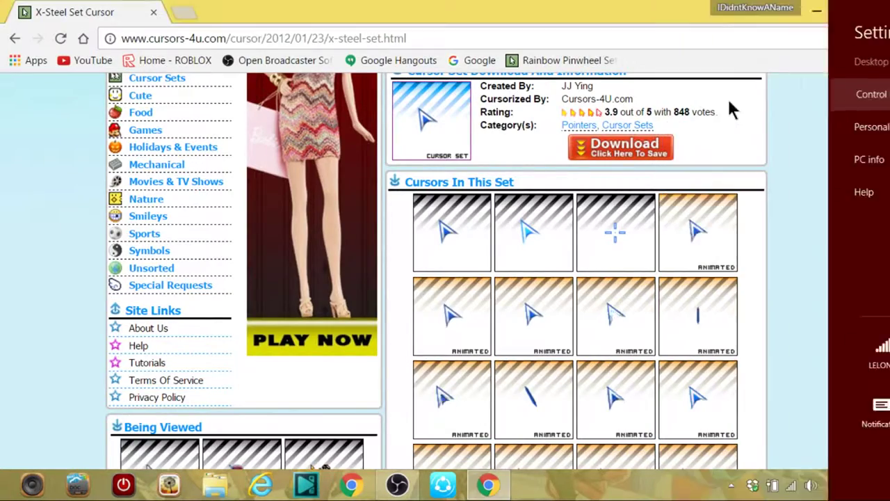
click(814, 10)
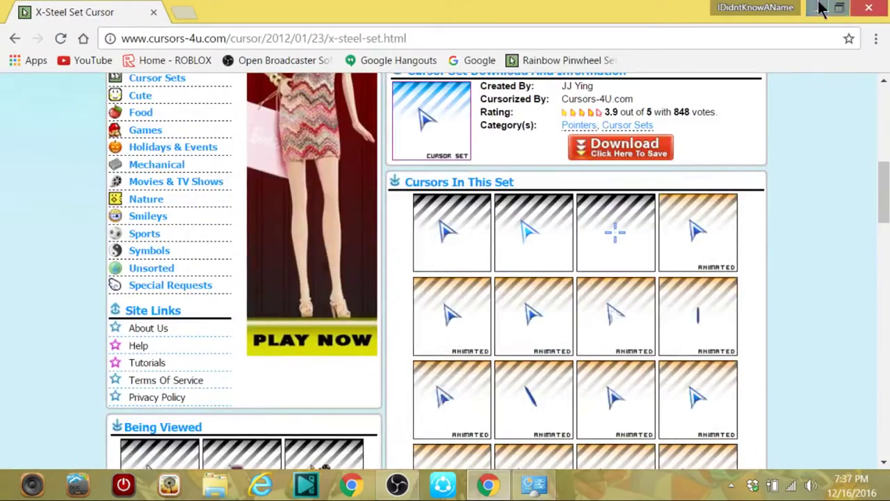
click(821, 8)
click(535, 479)
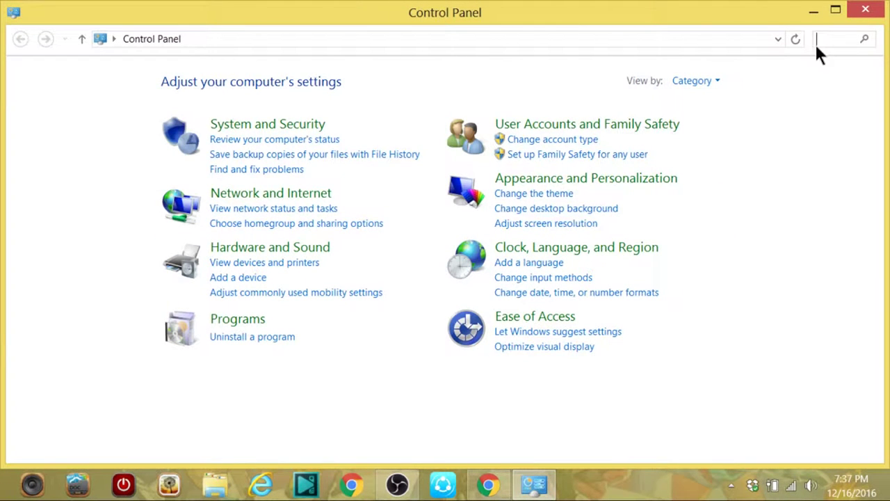
text(m)
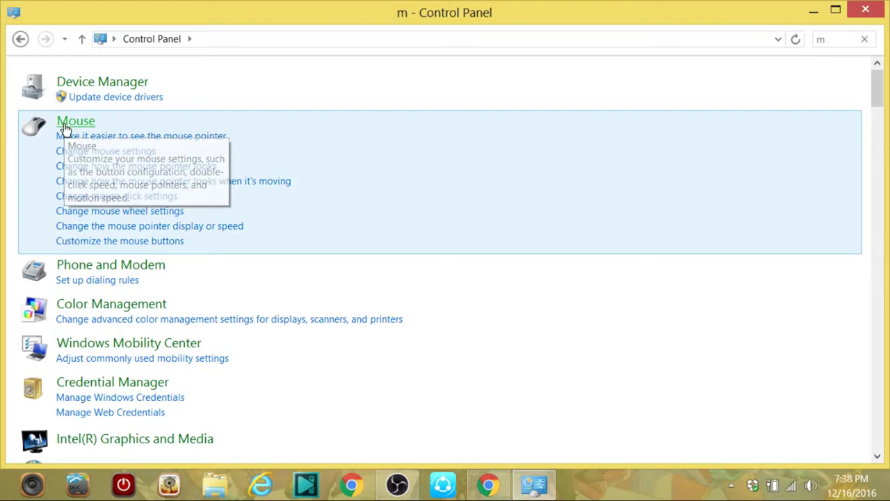
click(67, 123)
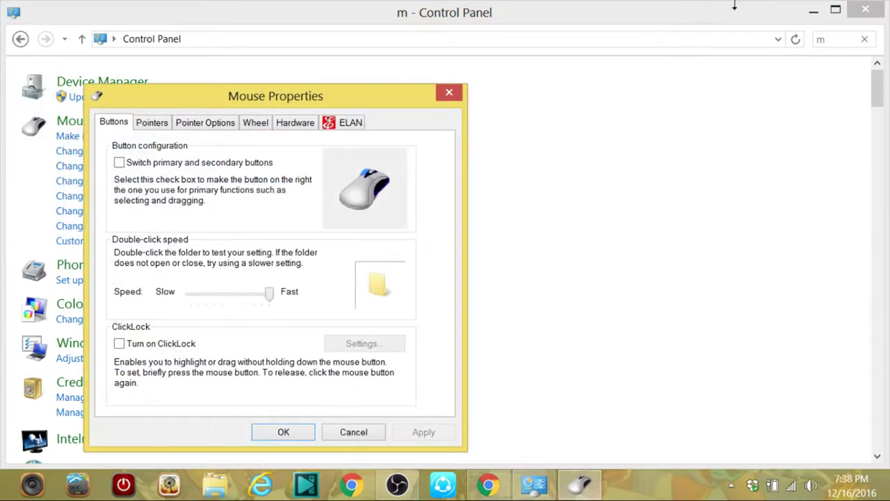
On the Pointers tab, browse the Cursors folder for a custom cursor file.
click(812, 9)
drag(251, 98, 209, 53)
click(157, 115)
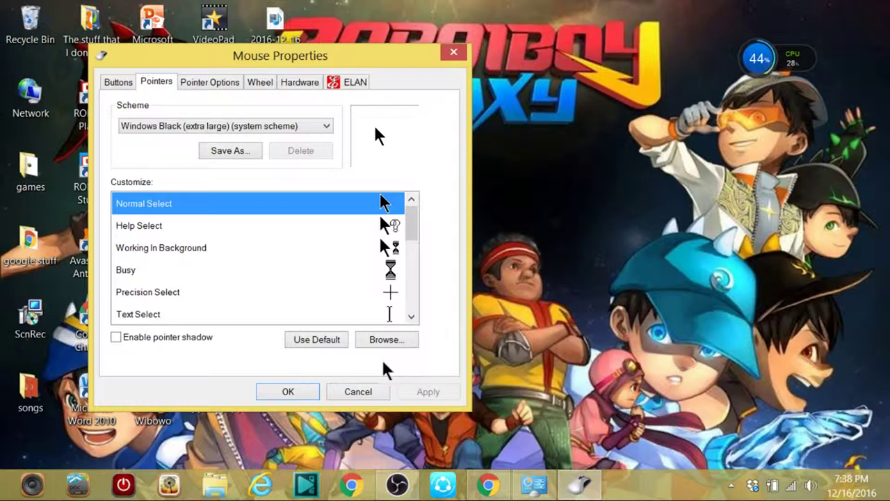
click(395, 341)
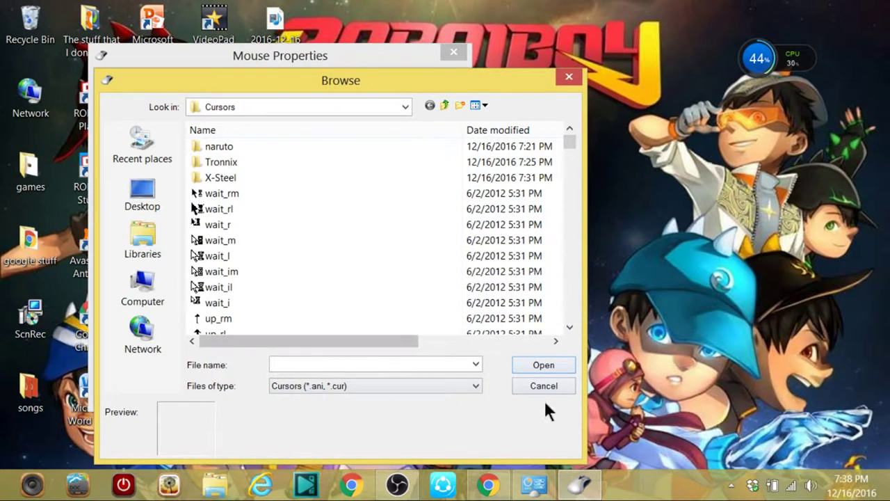
Set the Normal Select pointer to the X-Steel Arrow cursor and apply it.
click(553, 382)
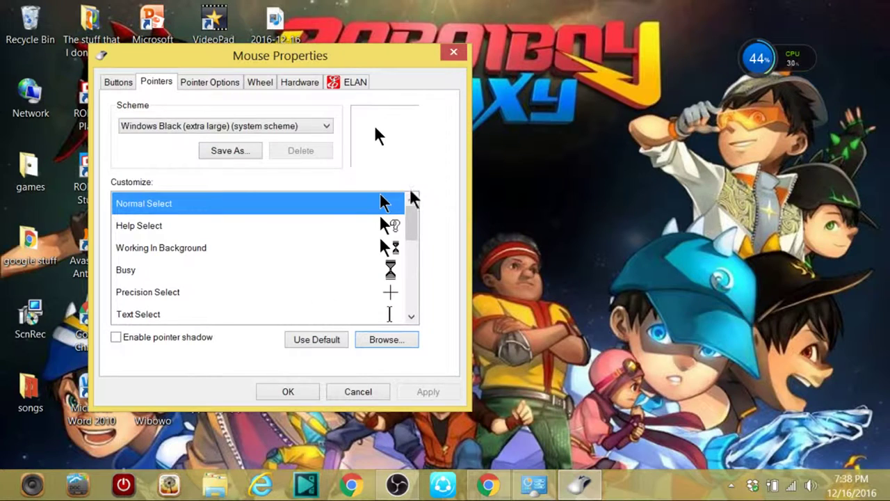
click(390, 339)
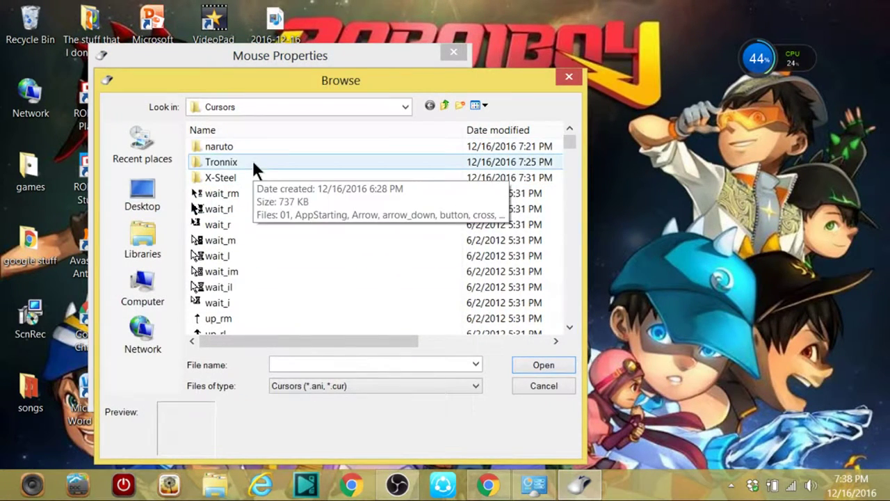
double_click(229, 177)
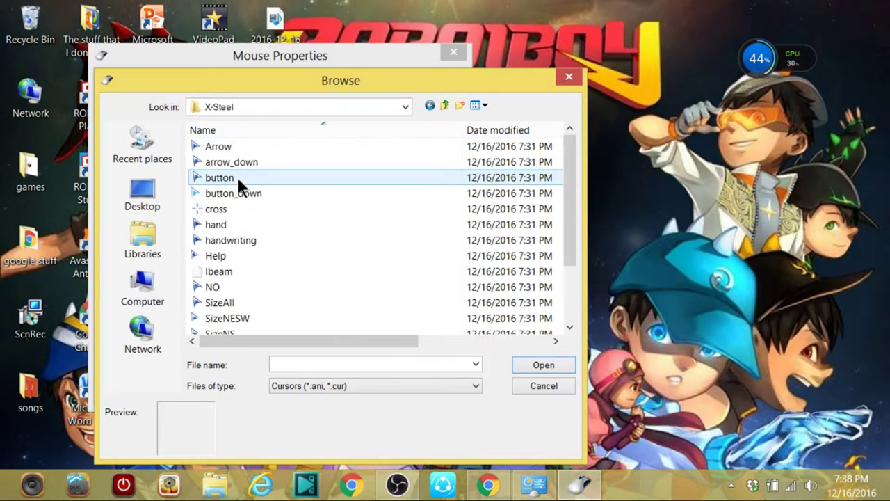
double_click(234, 147)
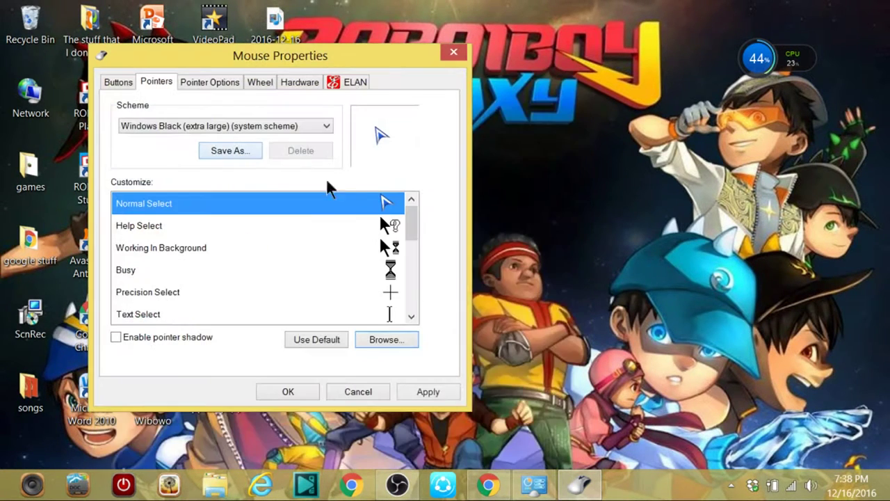
click(431, 391)
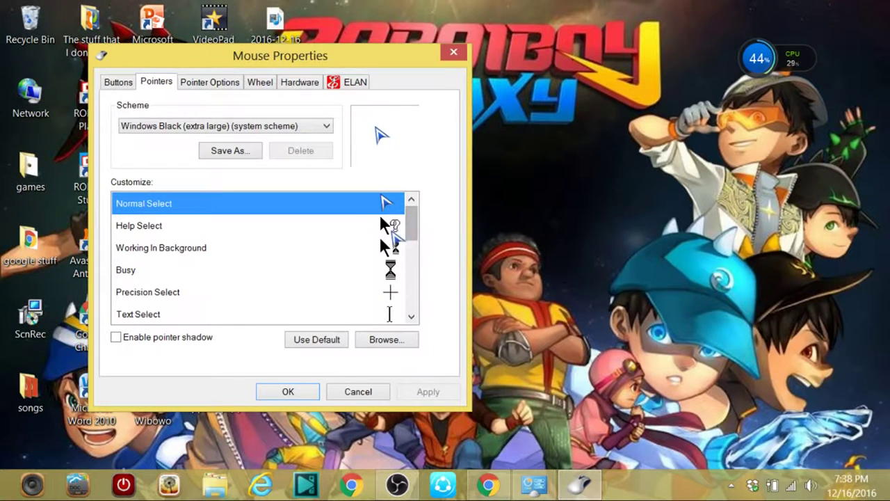
Set Working In Background to the 01naruto cursor, apply, and bring Chrome back.
click(400, 247)
click(409, 338)
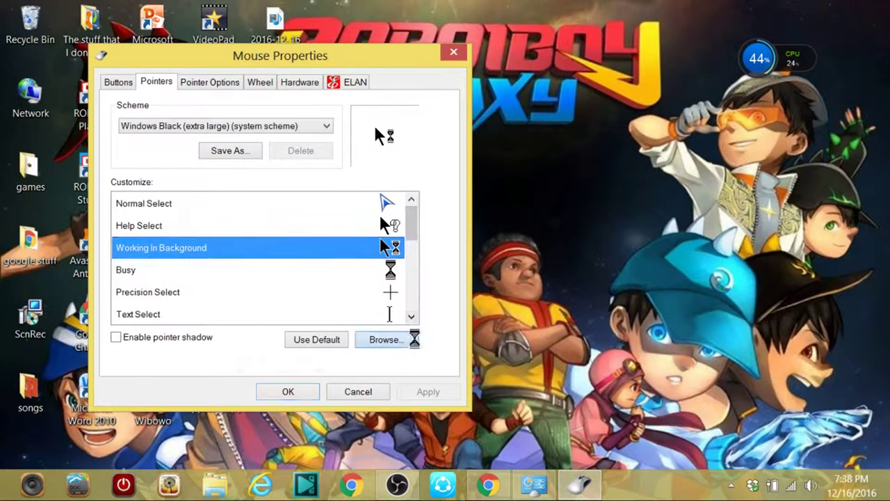
click(405, 107)
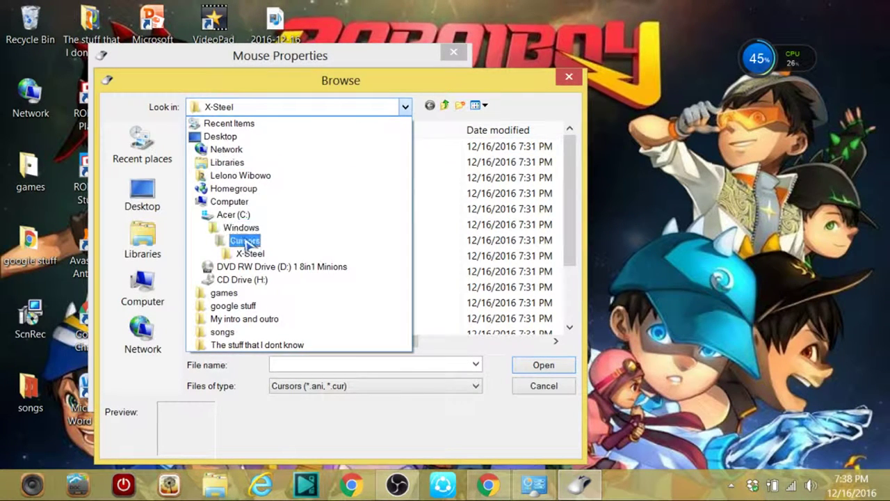
click(245, 242)
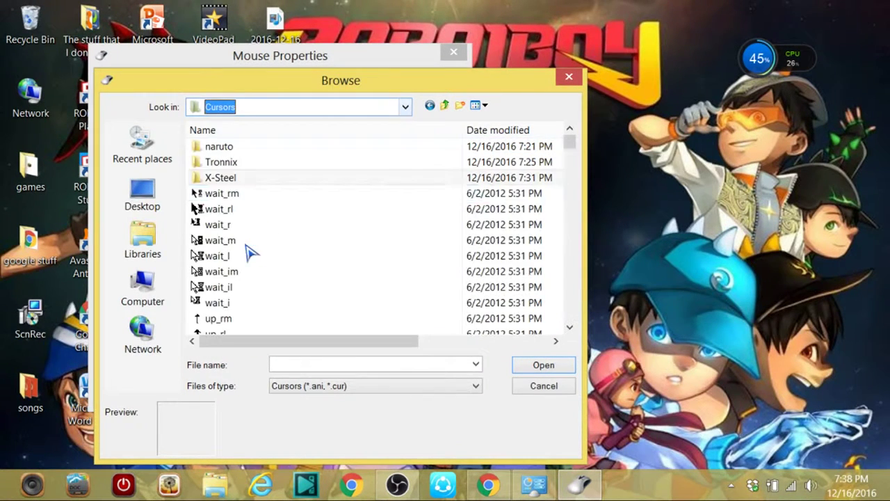
double_click(236, 147)
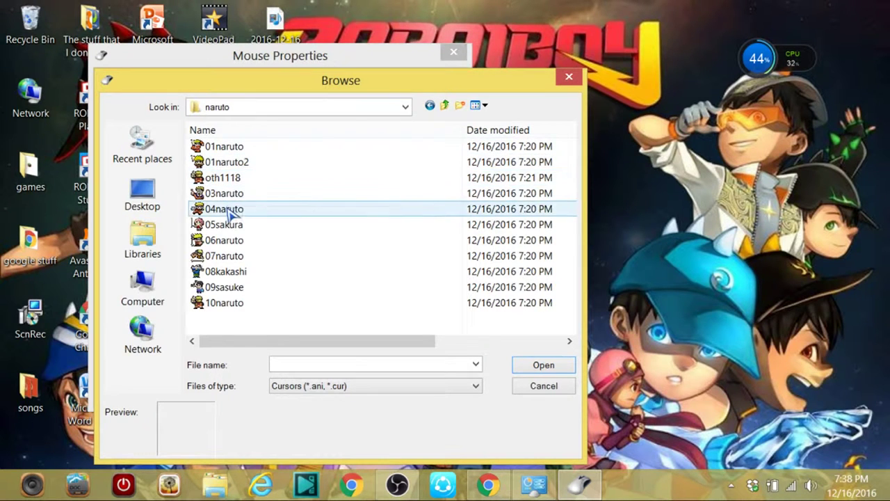
click(242, 149)
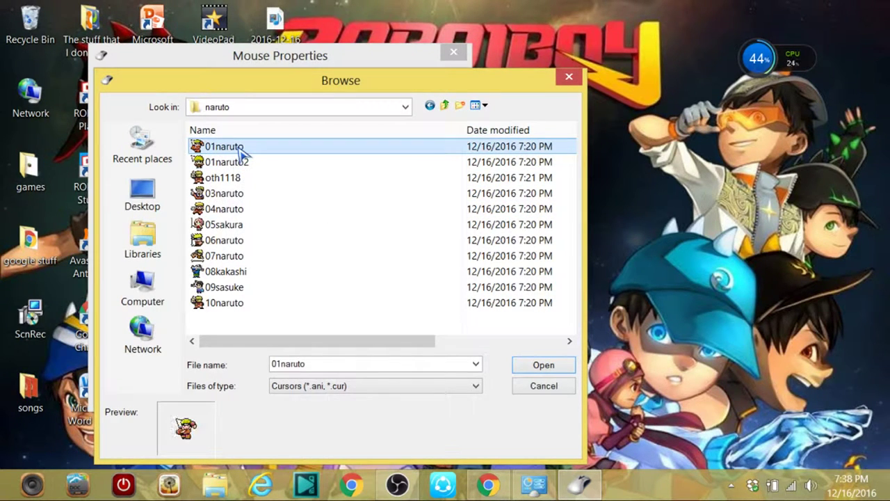
click(541, 366)
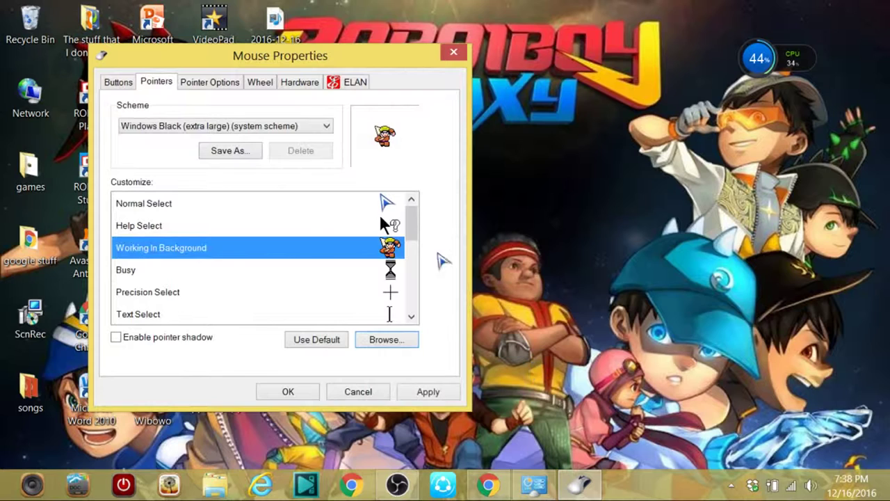
click(455, 391)
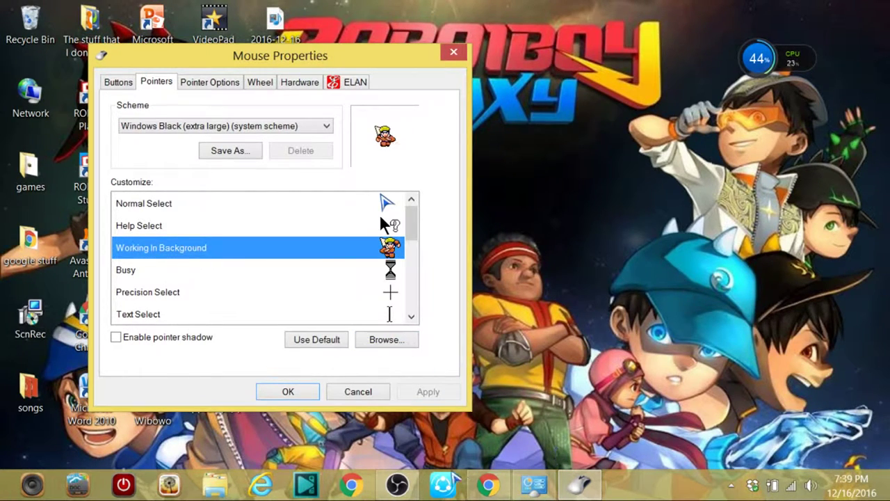
click(488, 484)
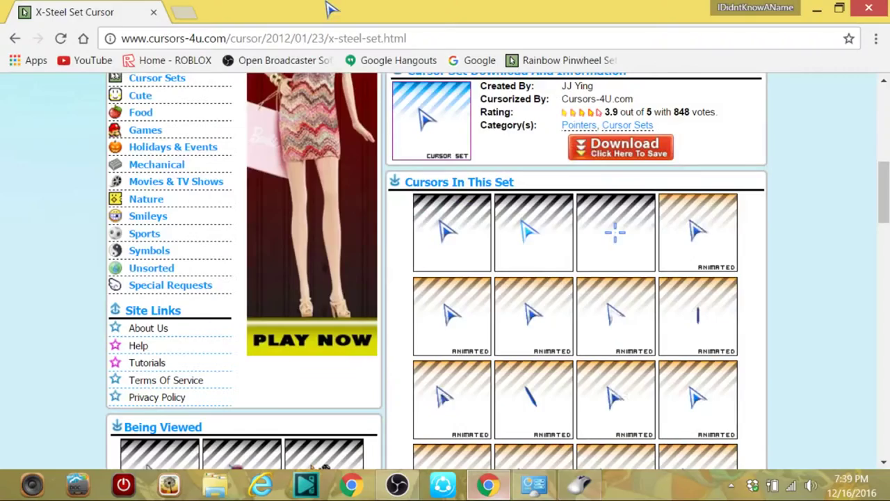
Open and close a new Chrome tab, then minimize Chrome.
click(184, 13)
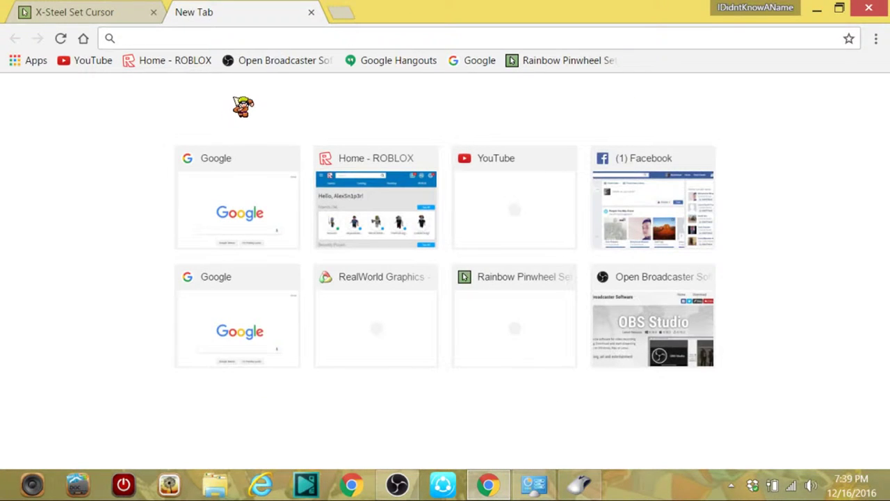
click(311, 13)
click(818, 8)
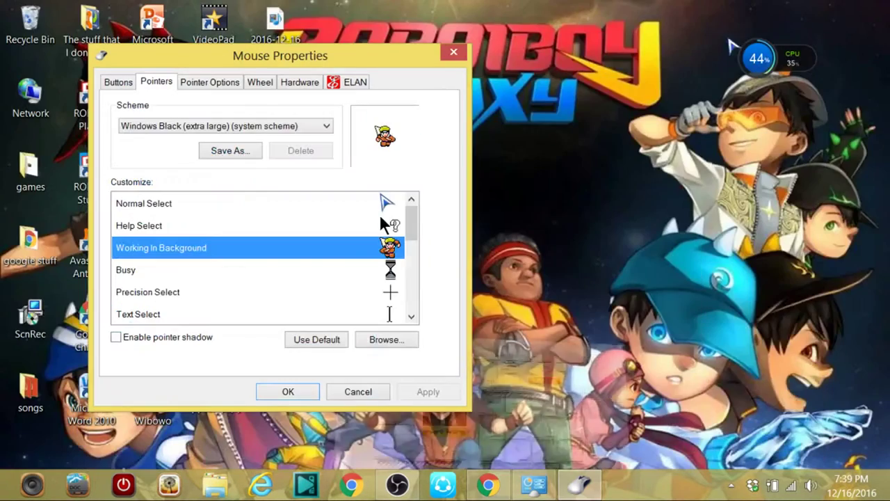
Assign the rainbow 01 cursor from C:\Windows\Cursors\Tronnix to the Busy pointer and apply.
click(394, 272)
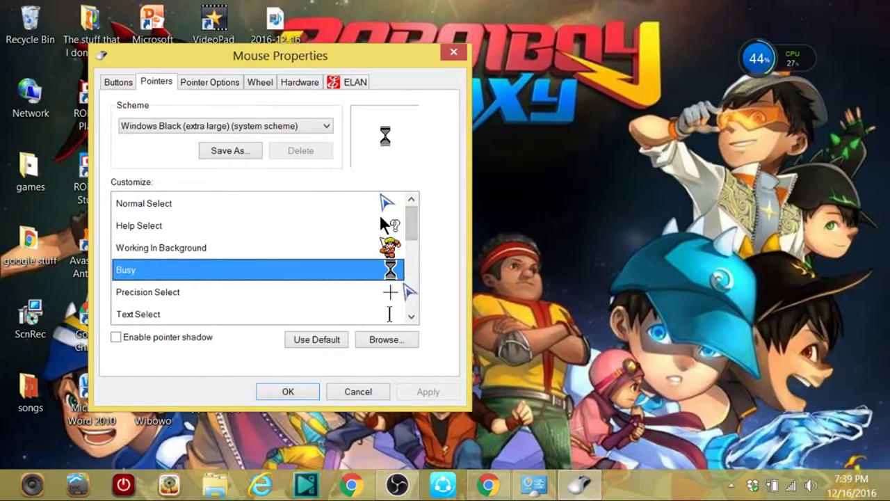
click(383, 340)
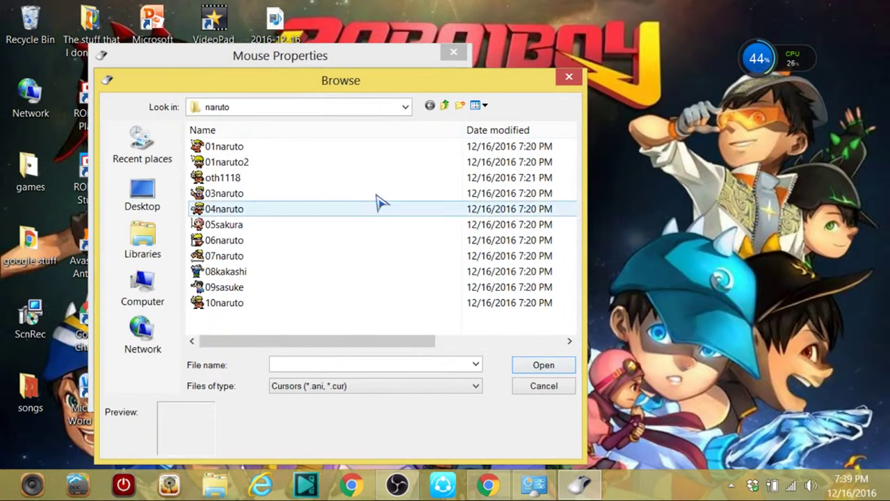
click(405, 107)
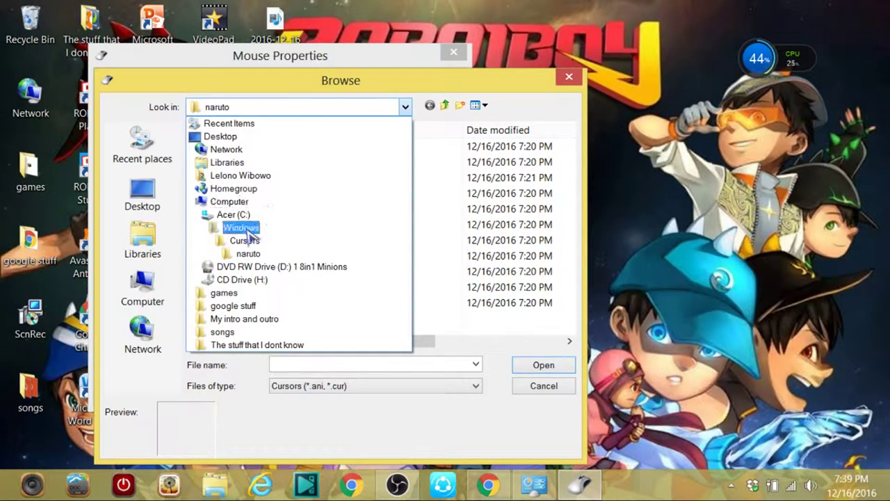
click(247, 233)
click(273, 108)
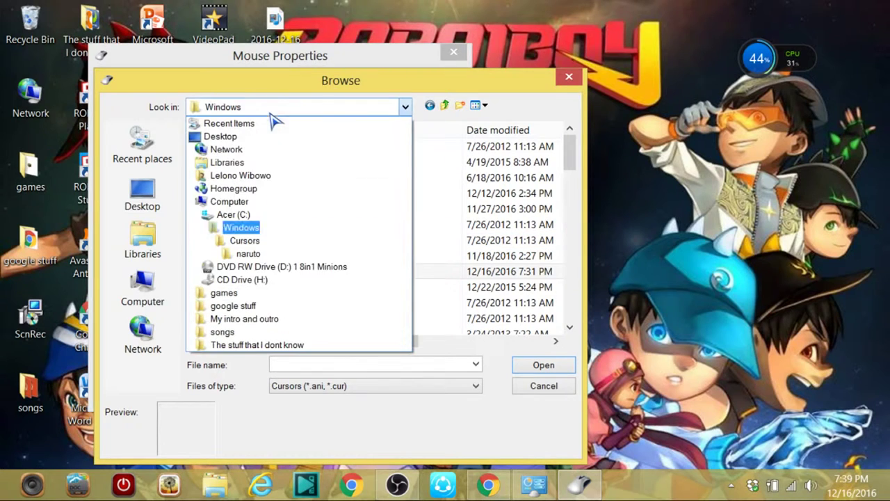
click(240, 242)
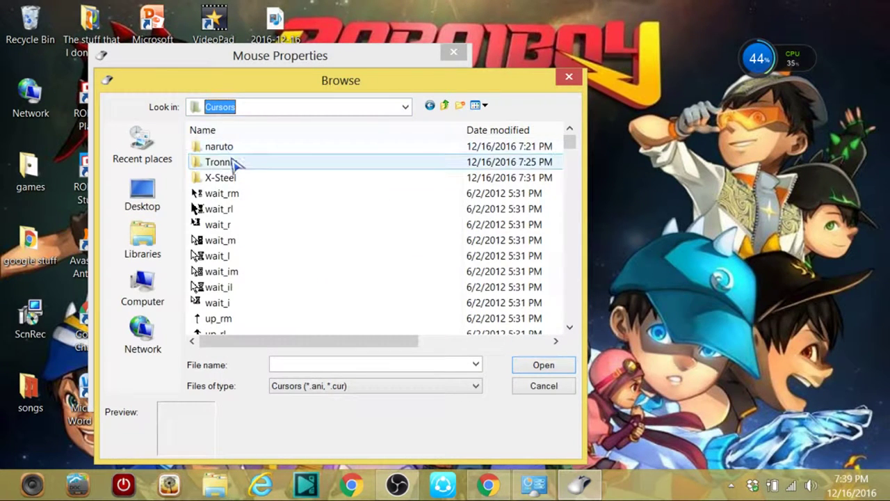
double_click(234, 161)
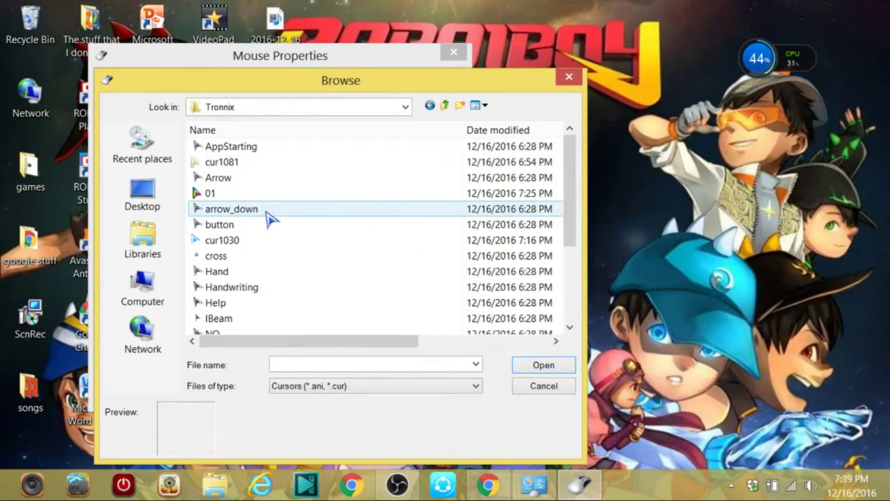
double_click(294, 193)
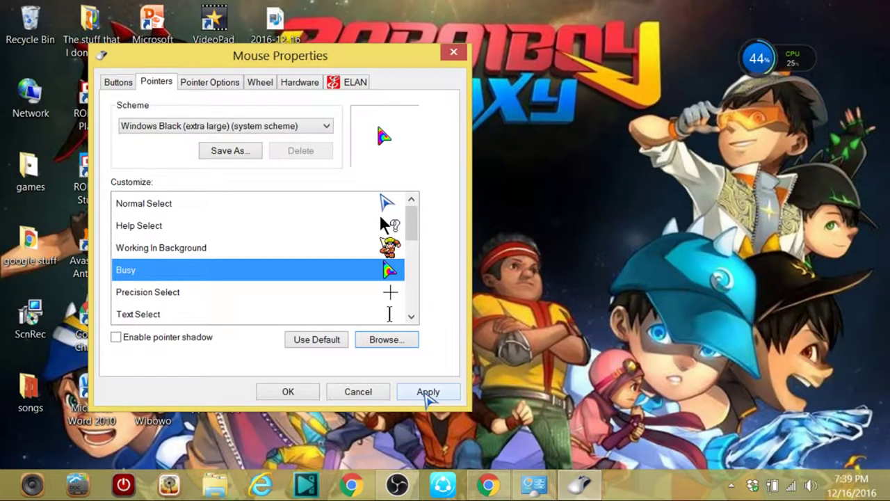
click(426, 391)
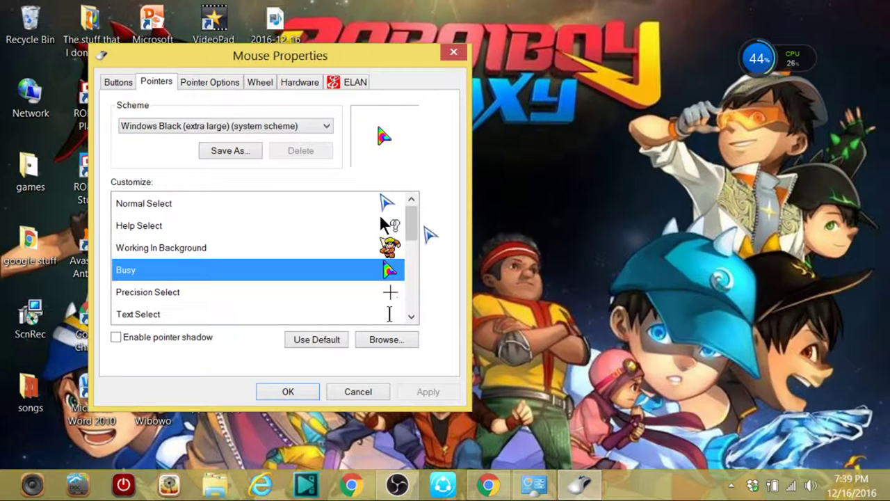
mouse_move(414, 226)
mouse_down()
mouse_move(410, 297)
mouse_move(424, 236)
mouse_up()
Set the Text Select pointer to the oth1118 cursor from the naruto folder and apply.
click(402, 295)
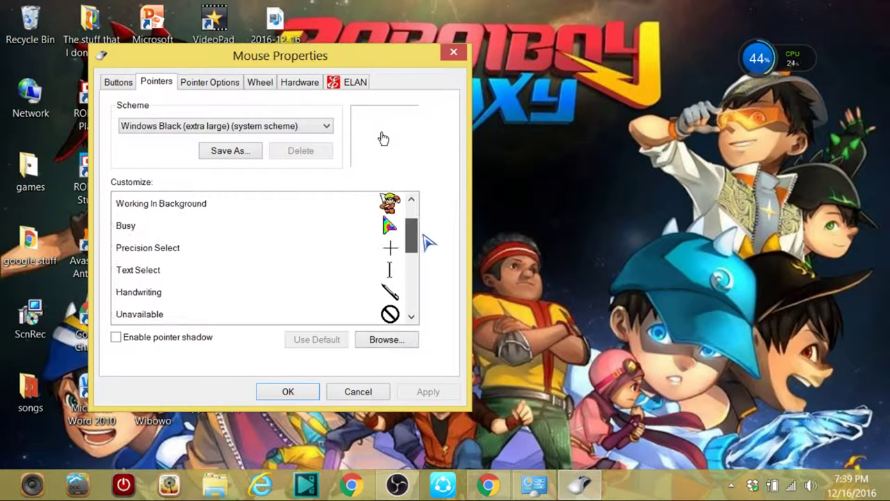
click(382, 266)
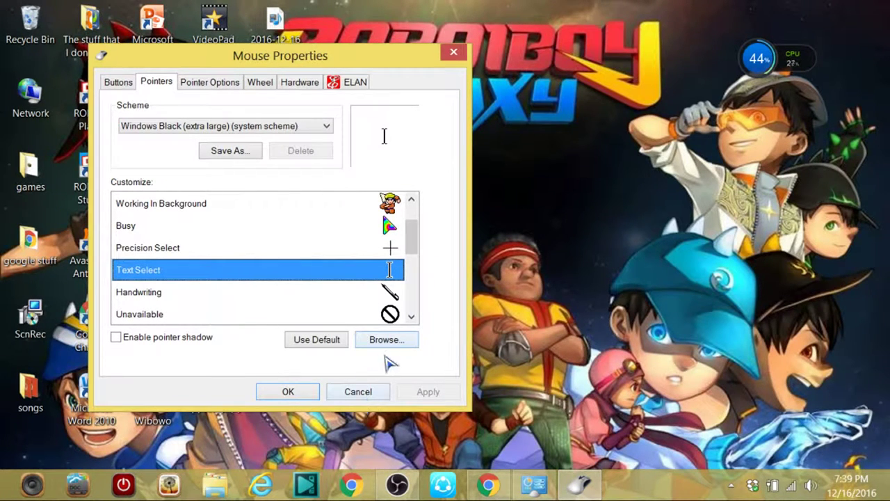
click(388, 344)
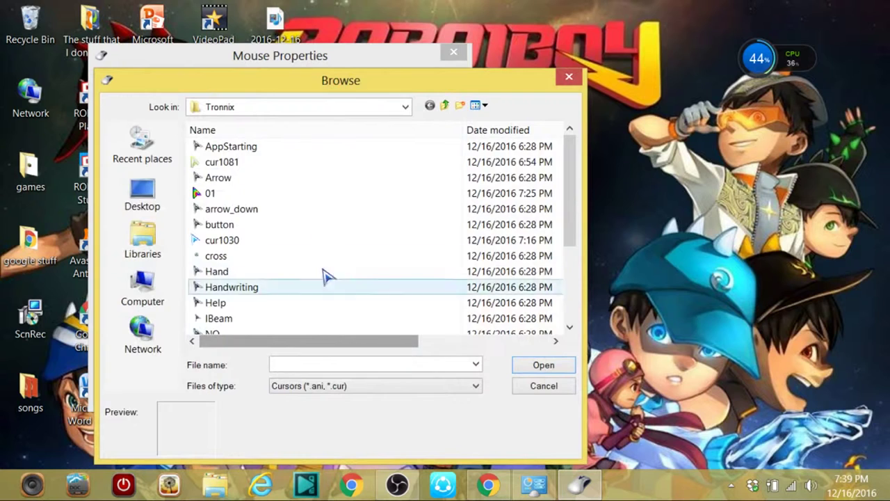
click(292, 115)
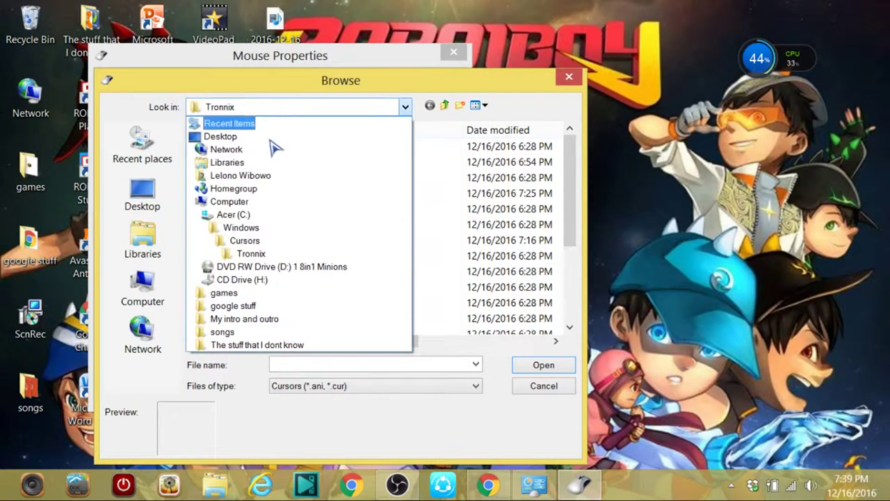
click(239, 238)
double_click(208, 149)
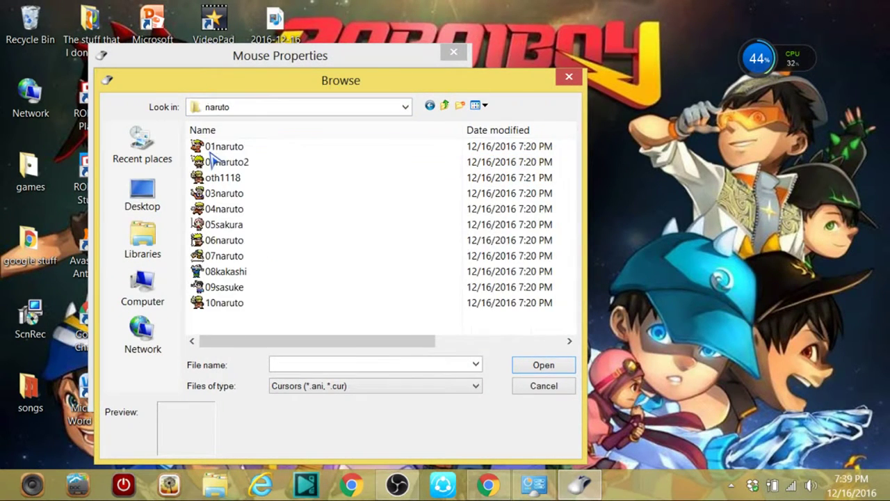
click(263, 178)
click(539, 367)
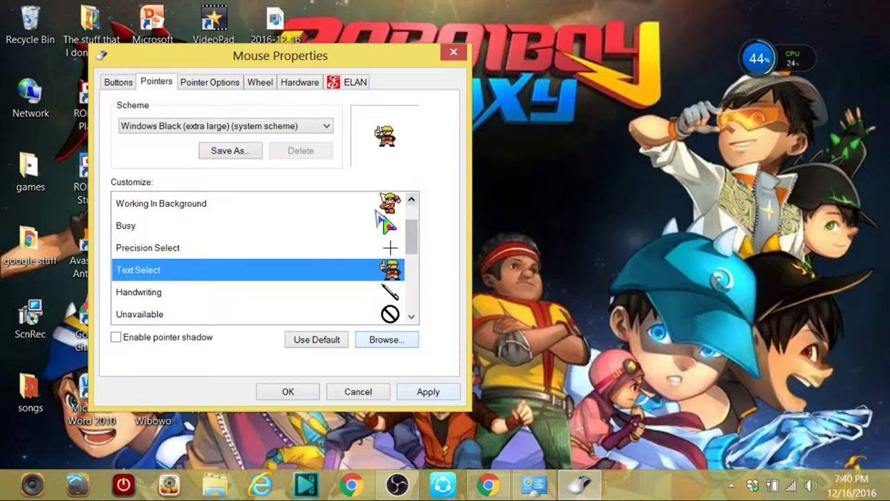
click(440, 393)
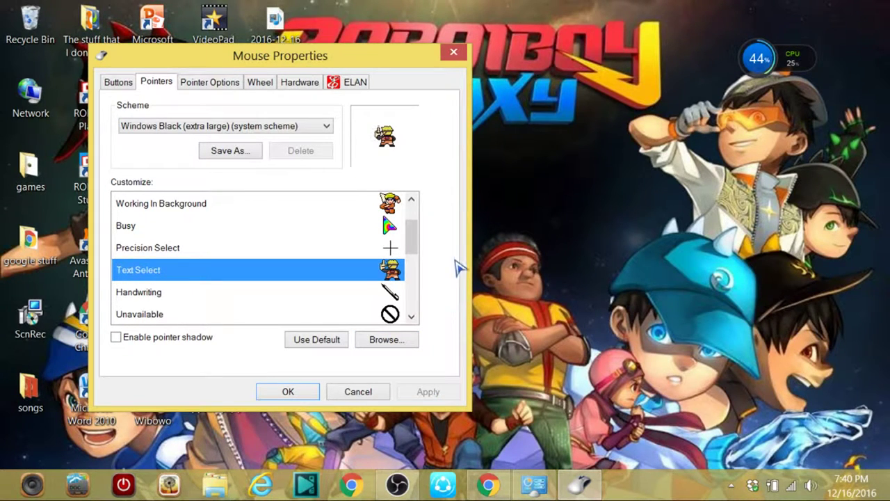
Bring Chrome to the front and open a new tab with Ctrl+T.
click(487, 485)
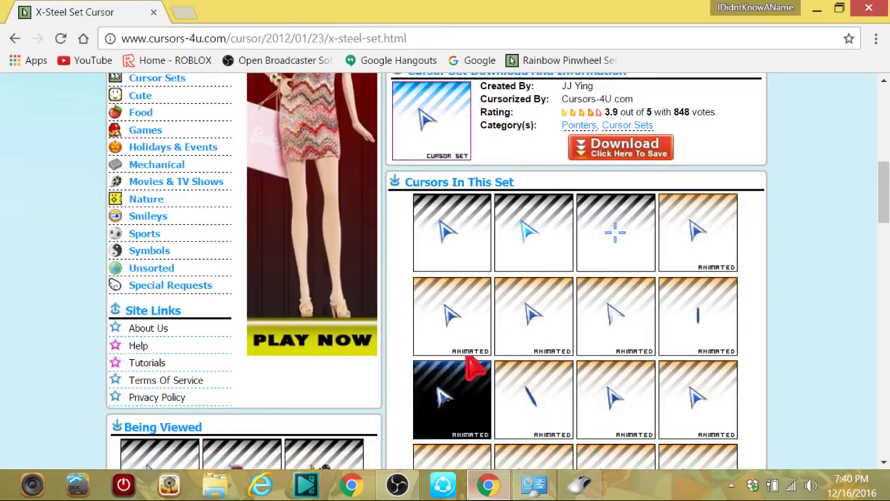
key(ctrl+t)
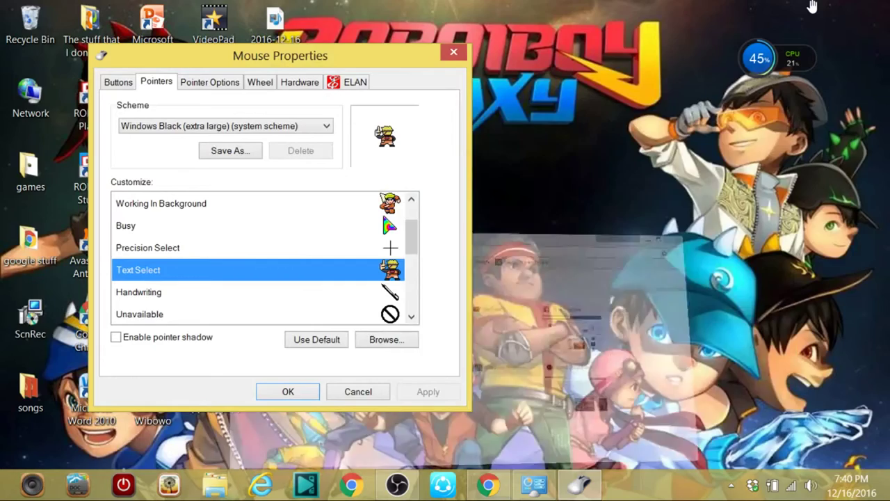
Raise the pointer speed one notch and turn on pointer trails at the longest length.
click(817, 8)
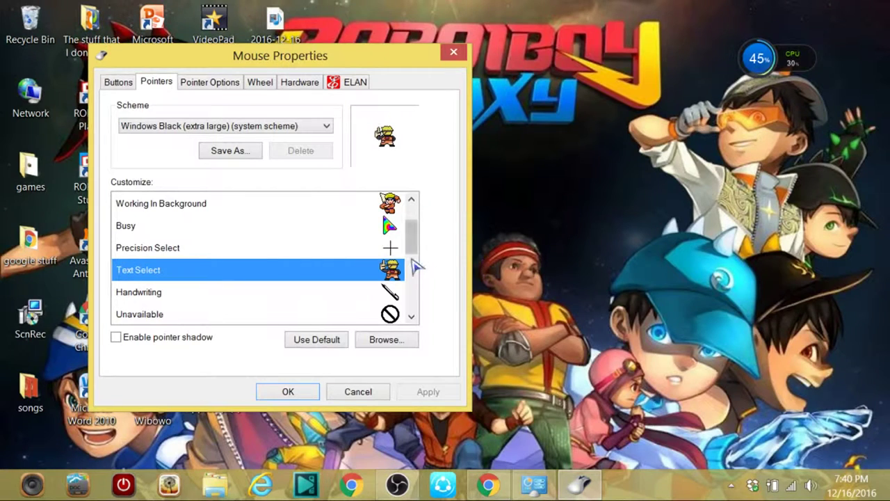
drag(411, 240, 415, 218)
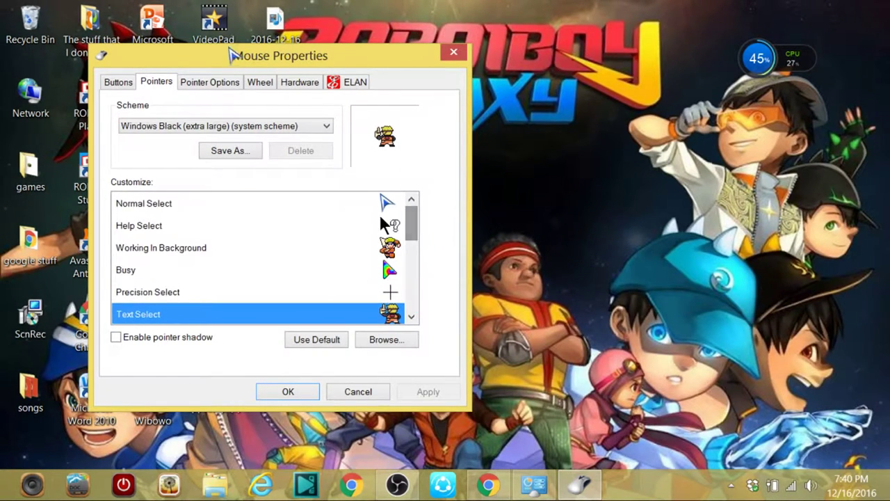
click(224, 84)
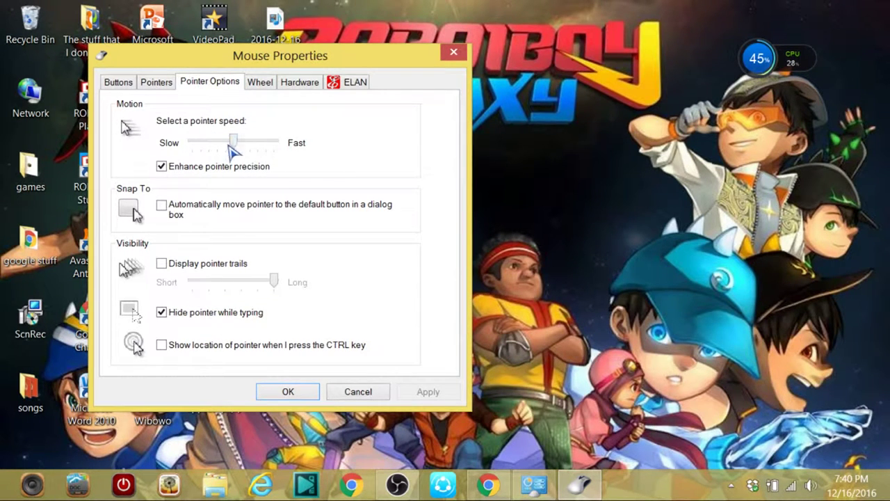
drag(239, 144, 254, 144)
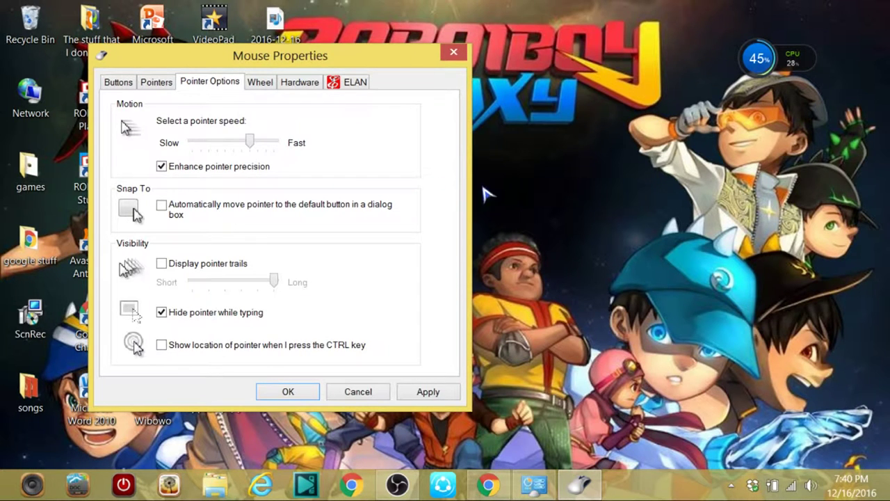
click(761, 59)
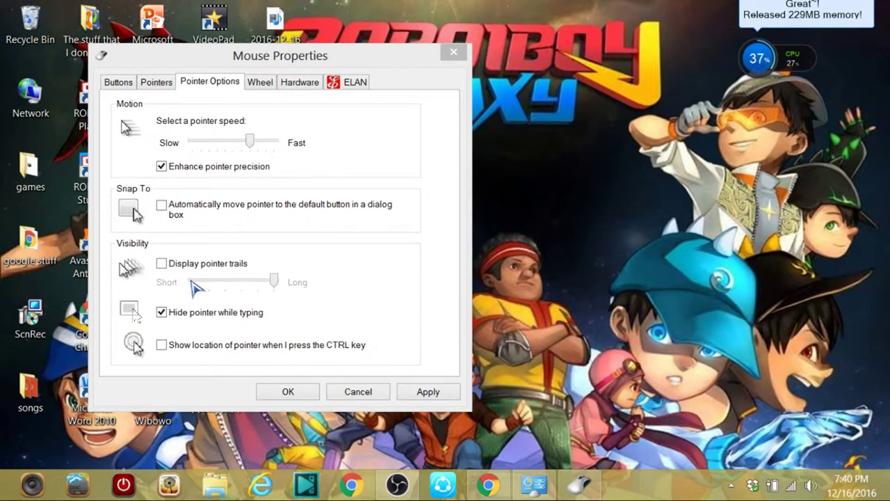
click(174, 263)
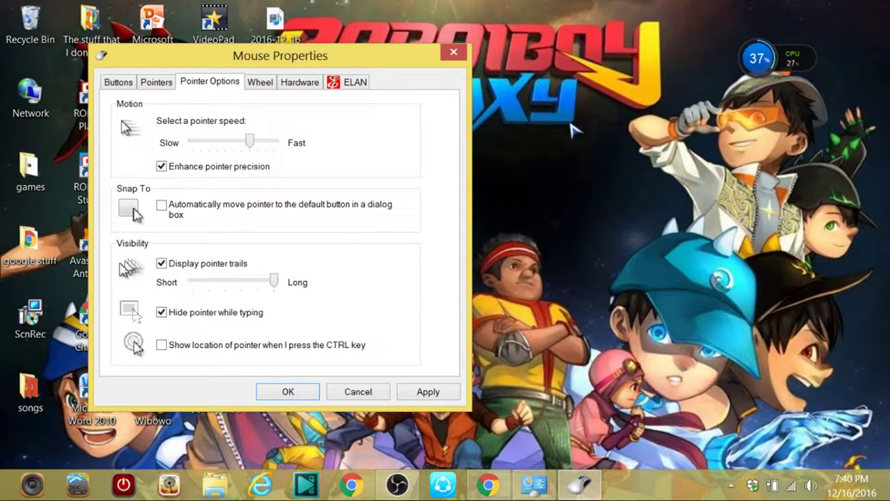
Shorten pointer trails two steps to medium and enable Show location of pointer when I press CTRL.
click(230, 282)
click(244, 282)
click(164, 345)
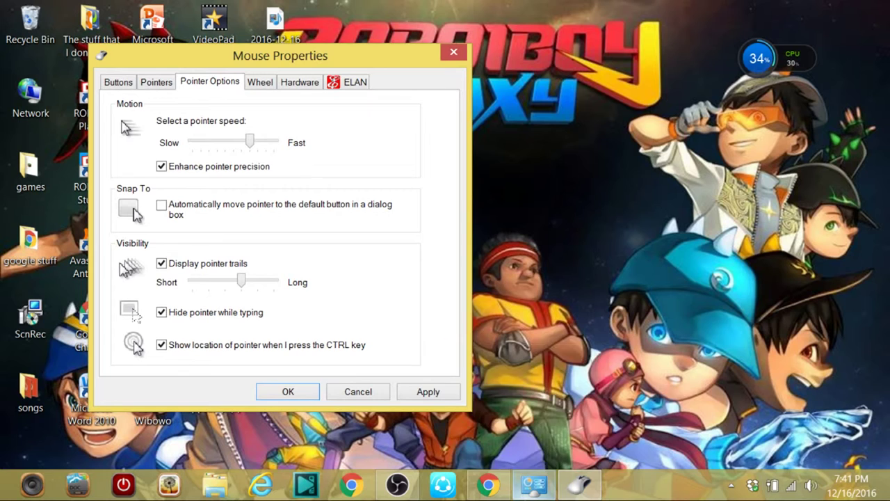
Test the CTRL pointer-locate highlight twice, then go back to the Pointers list.
mouse_move(533, 485)
key(ctrl)
key(ctrl)
key(ctrl)
key(ctrl)
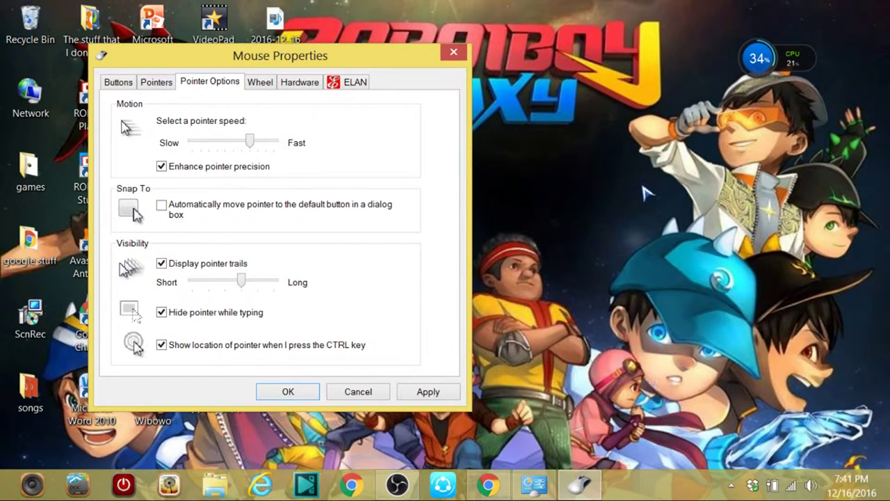
key(ctrl)
key(ctrl)
key(ctrl)
key(ctrl)
key(ctrl)
click(156, 82)
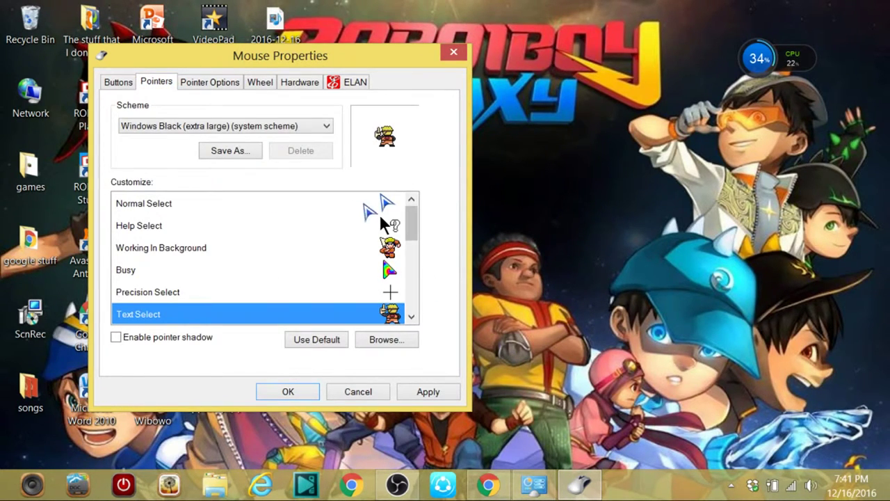